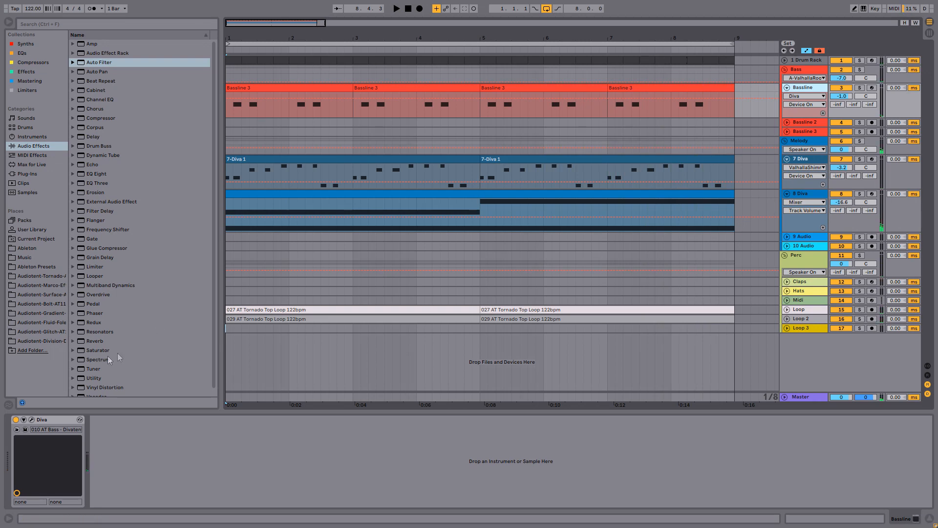
Step: View the Bassline track's Diva synth, then solo the track and play it back briefly
click(31, 420)
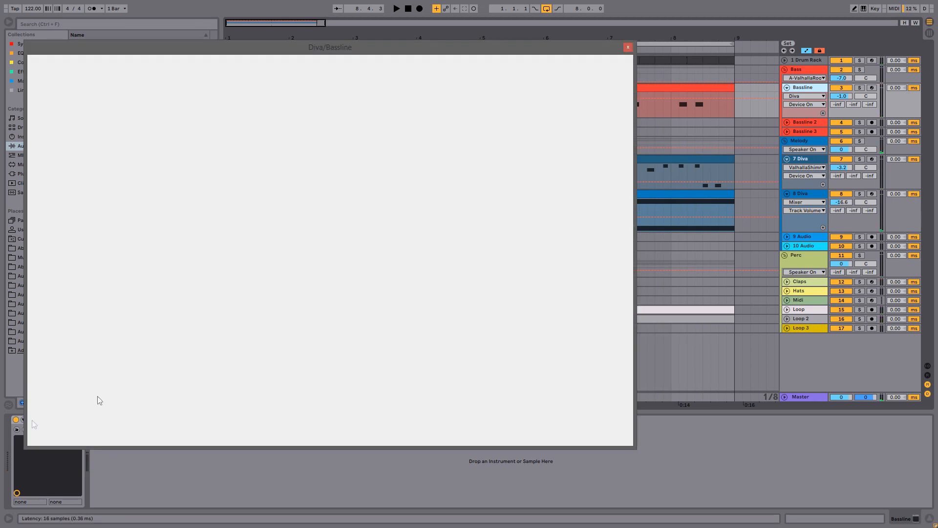
click(860, 88)
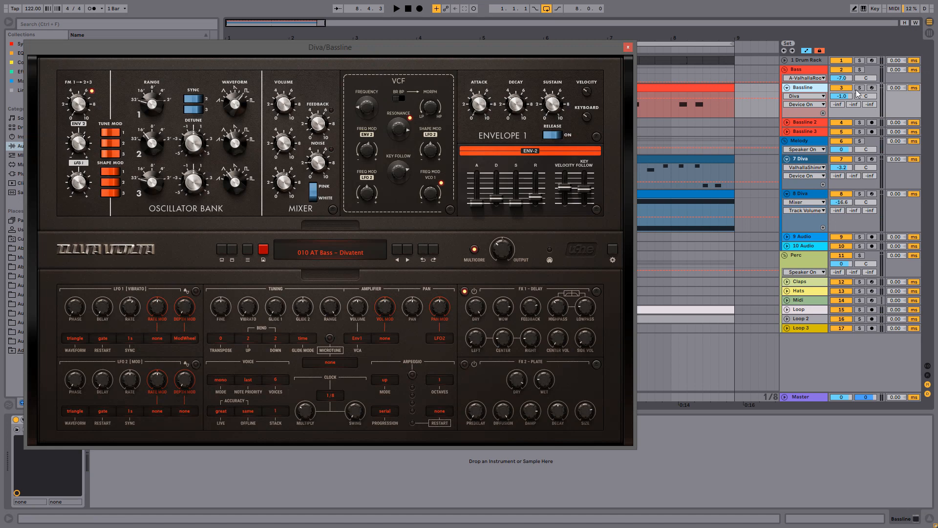
click(569, 80)
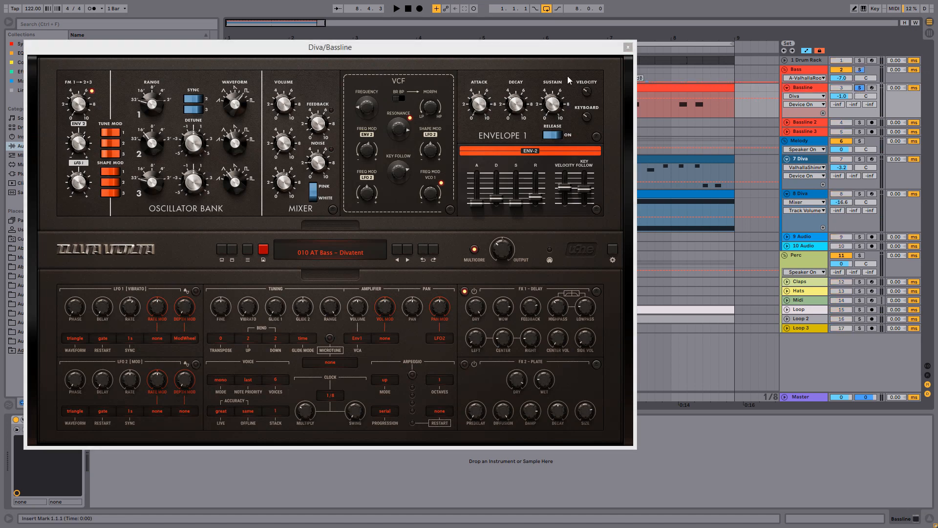
click(628, 47)
key(space)
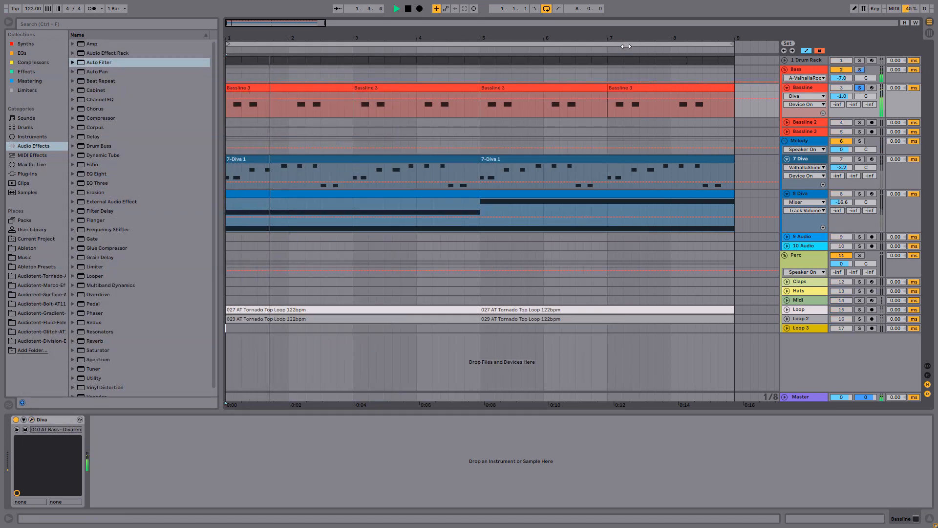
key(space)
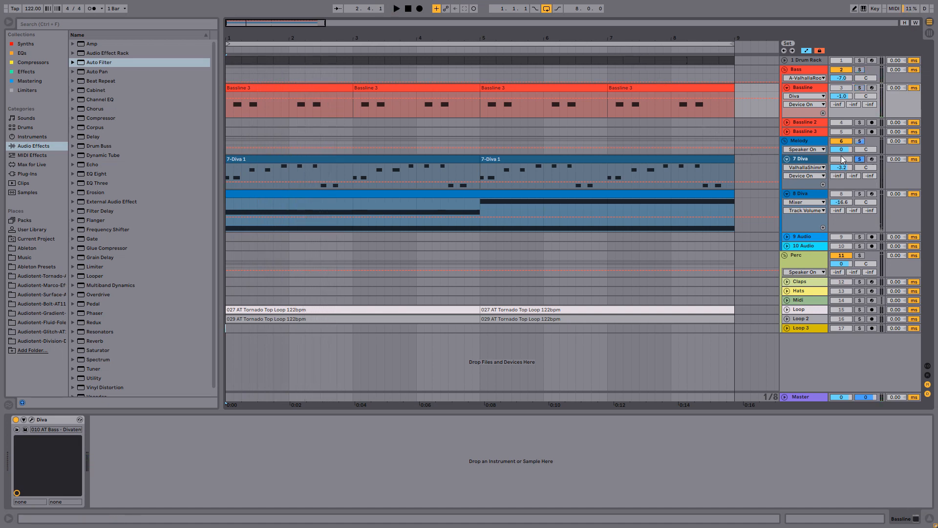
Step: Audition the 7 Diva and 8 Diva melody tracks in solo, showing each one's device chain
click(823, 161)
key(space)
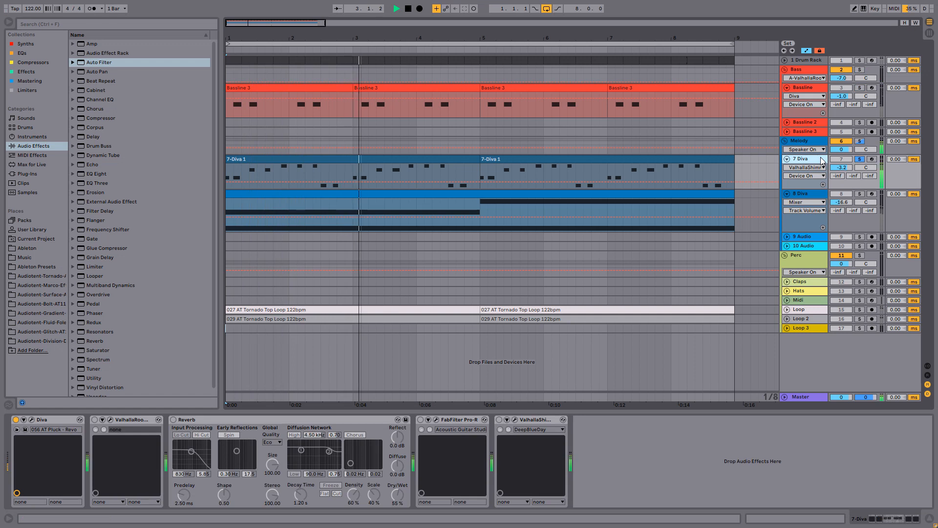
key(space)
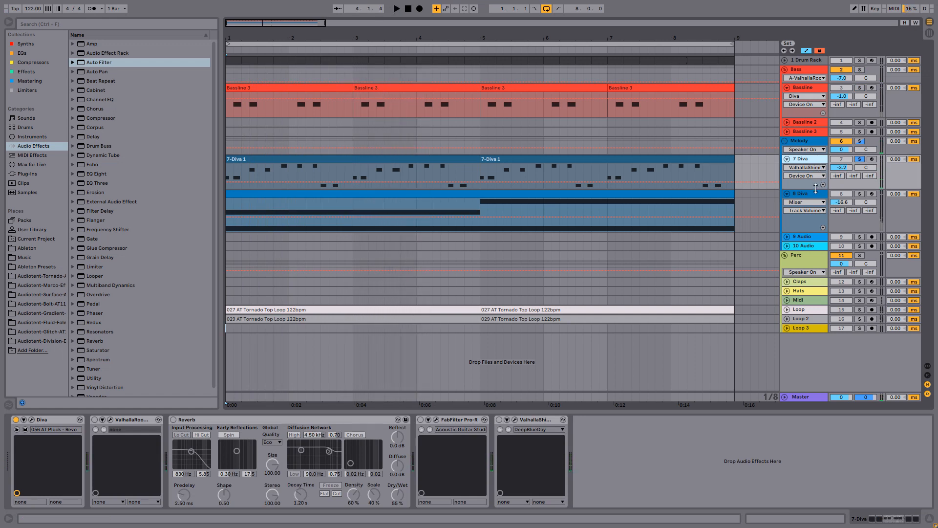
click(816, 192)
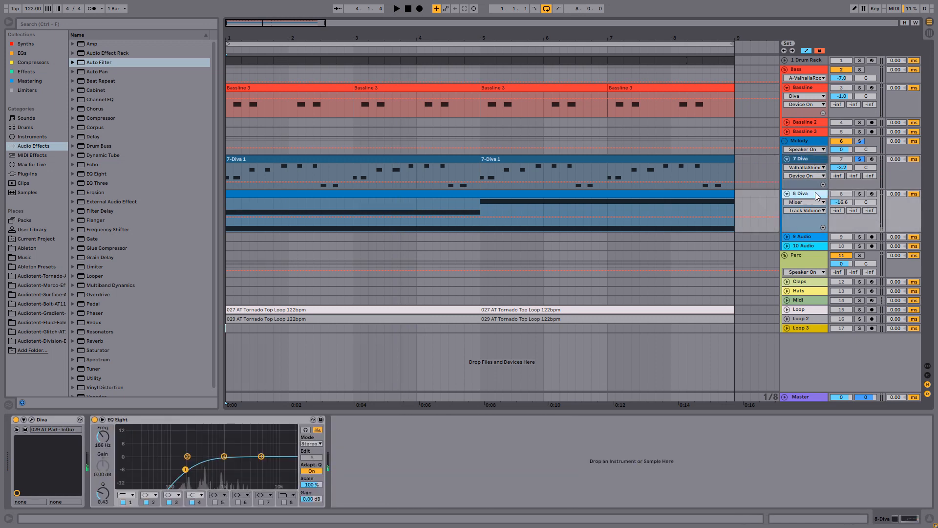
click(860, 194)
key(space)
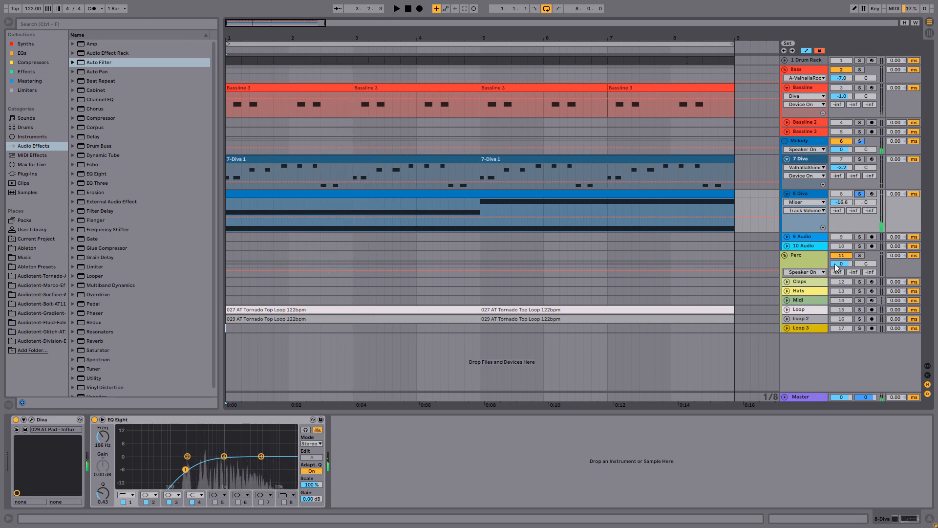
Step: Solo the Perc group and play back its loops
click(858, 255)
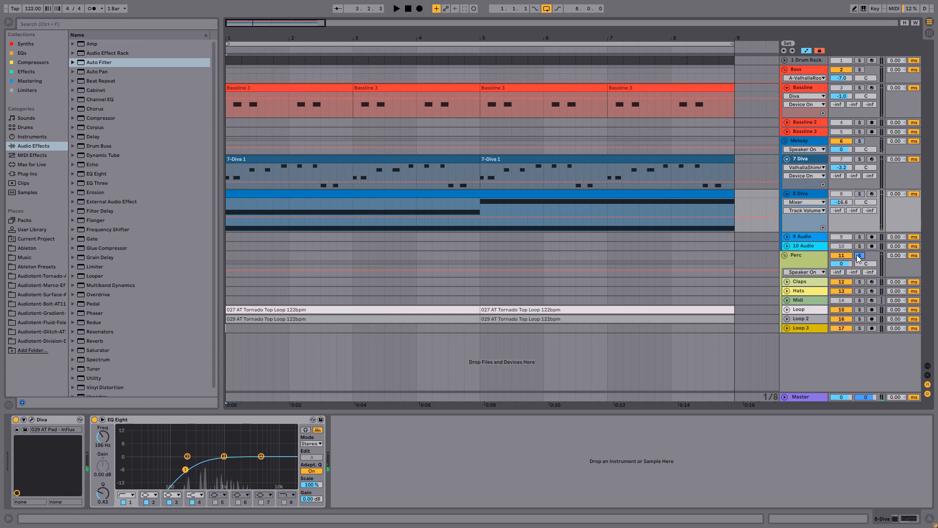
key(space)
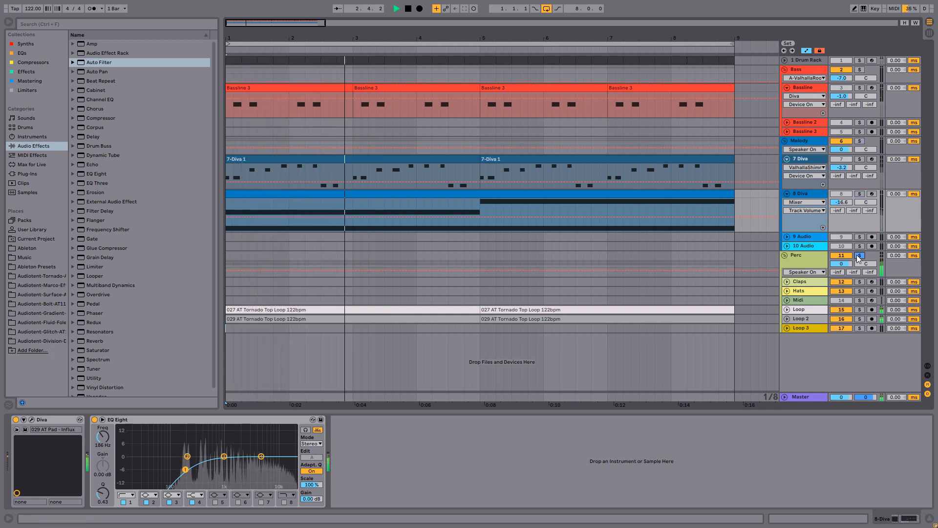
key(space)
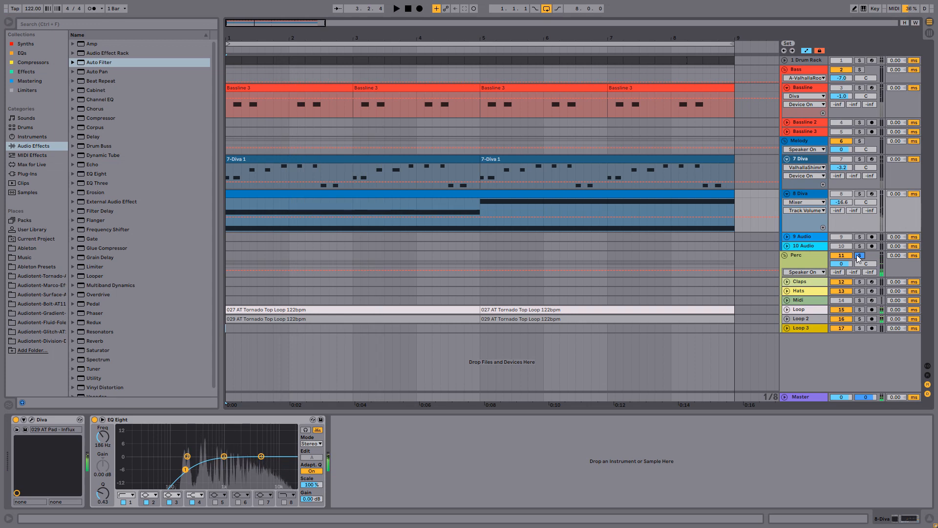
Step: Solo the 7 Diva track and open its ValhallaRoom reverb with mix at 100% and predelay at 0.0 ms
click(805, 162)
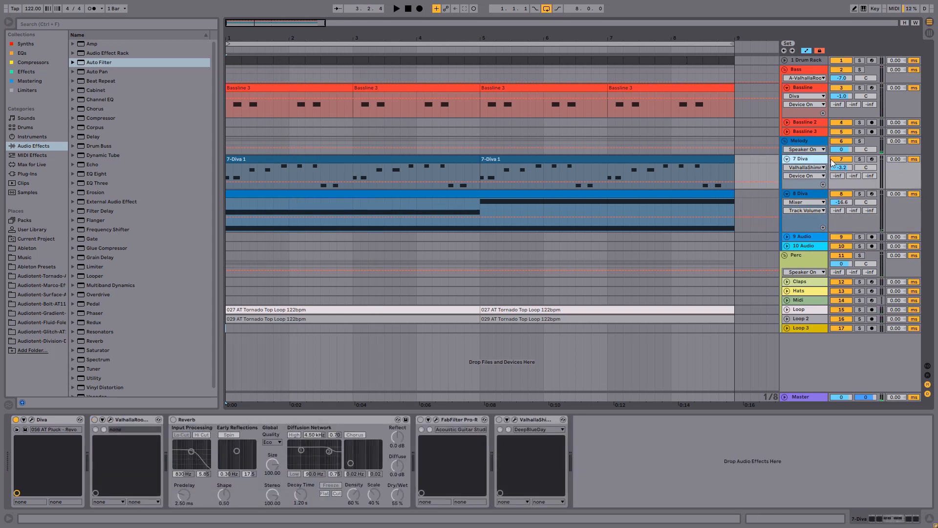
click(860, 160)
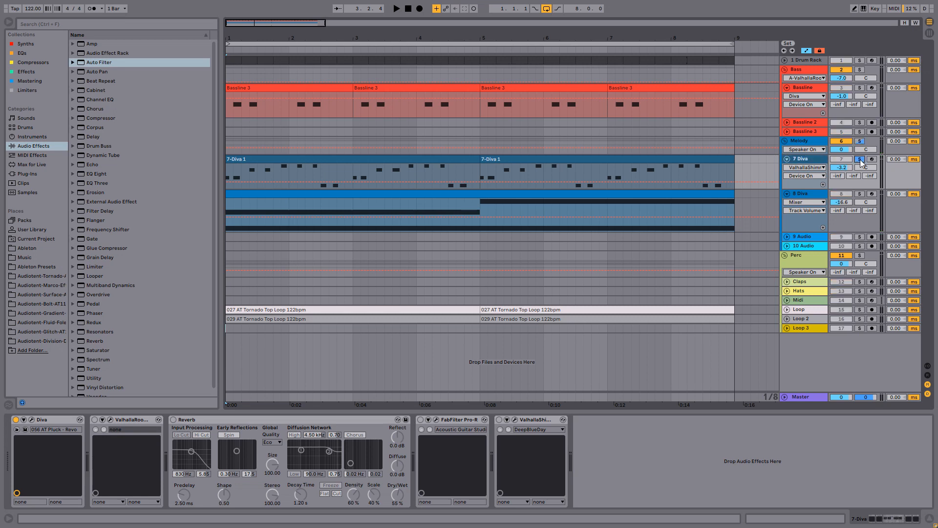
click(111, 420)
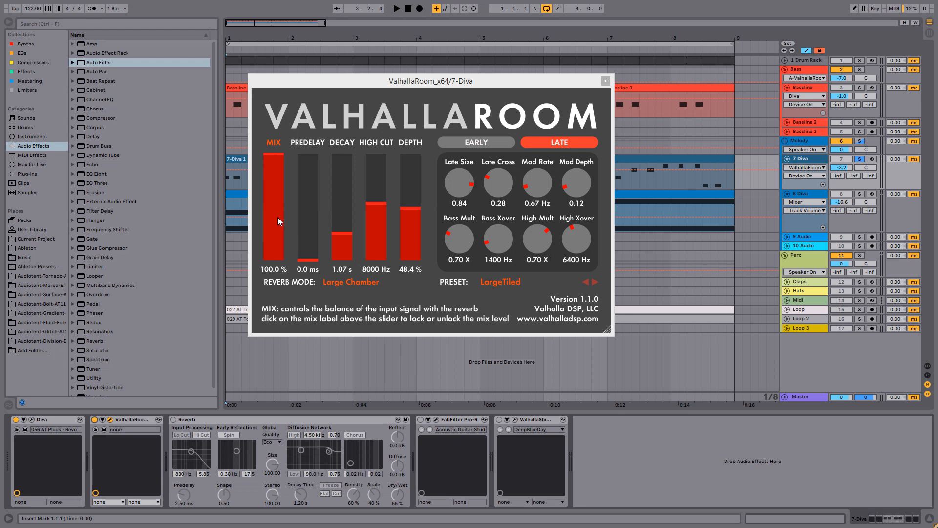
mouse_move(278, 156)
mouse_down()
mouse_move(283, 202)
mouse_move(283, 152)
mouse_up()
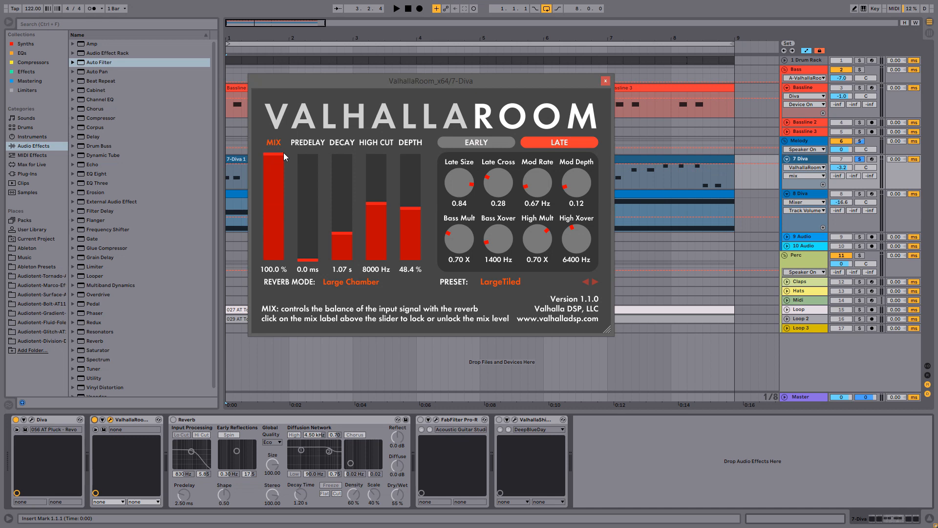
drag(314, 262, 311, 286)
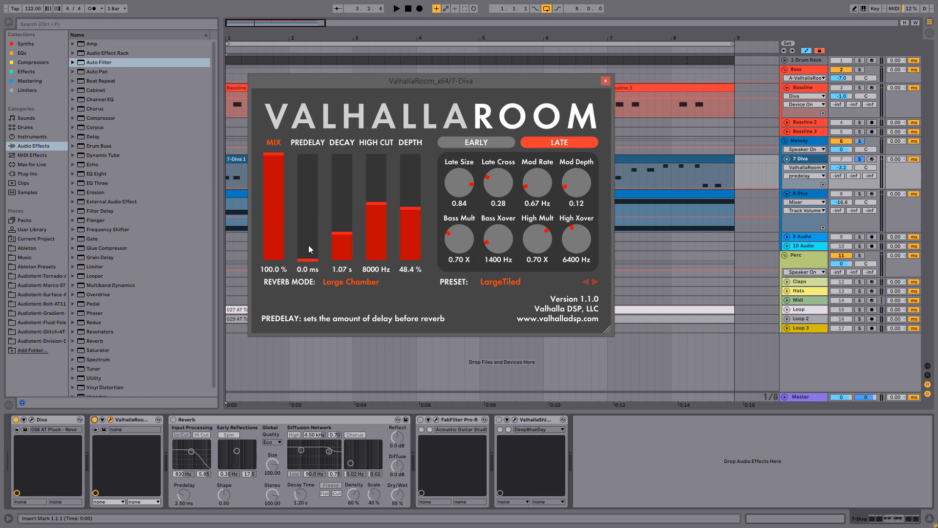
Step: Arm the 7 Diva track and test ValhallaRoom predelays of 159.4 ms and 381.0 ms, returning the predelay to 0.0 ms
click(872, 160)
drag(303, 265, 303, 185)
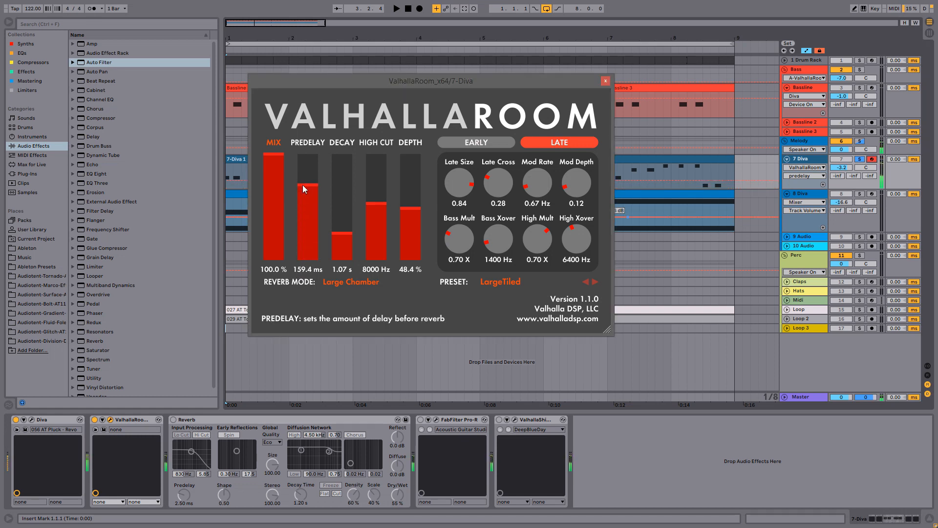
drag(304, 189, 312, 167)
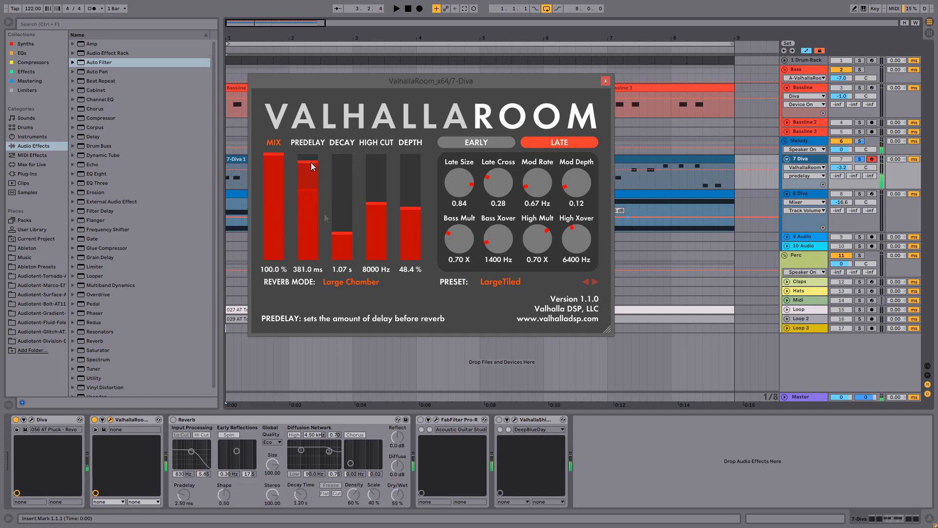
drag(312, 166, 318, 264)
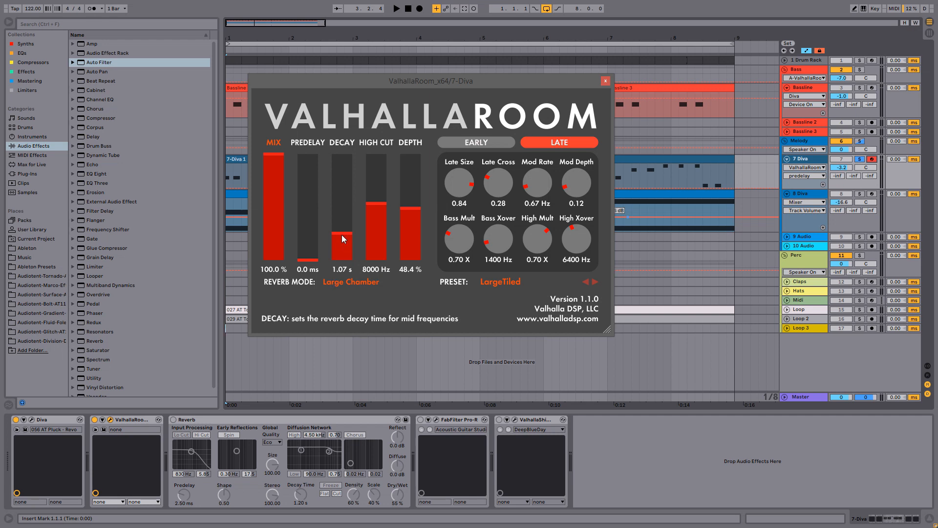
Step: Try a ValhallaRoom decay of 9.86 s during playback and shorten it to 0.85 s
key(space)
drag(344, 238, 350, 207)
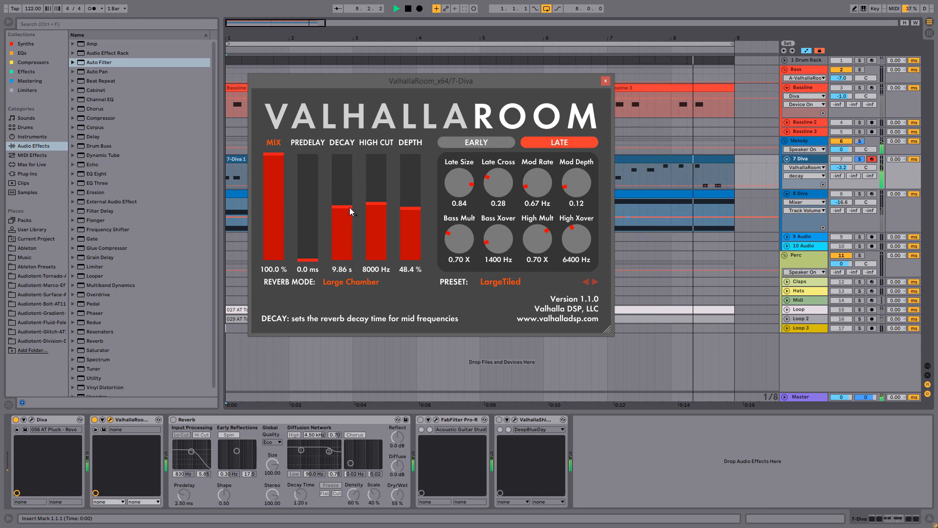
drag(350, 207, 349, 236)
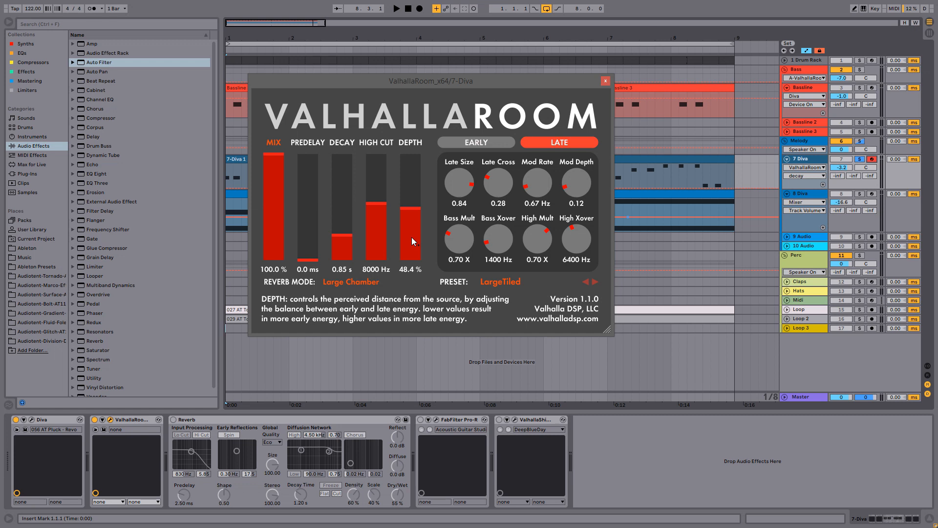
Step: Adjust ValhallaRoom during playback to a 7860 Hz high cut, 3.40 s decay and 54.8% depth, trying 86.2% depth first
key(space)
drag(377, 209, 414, 173)
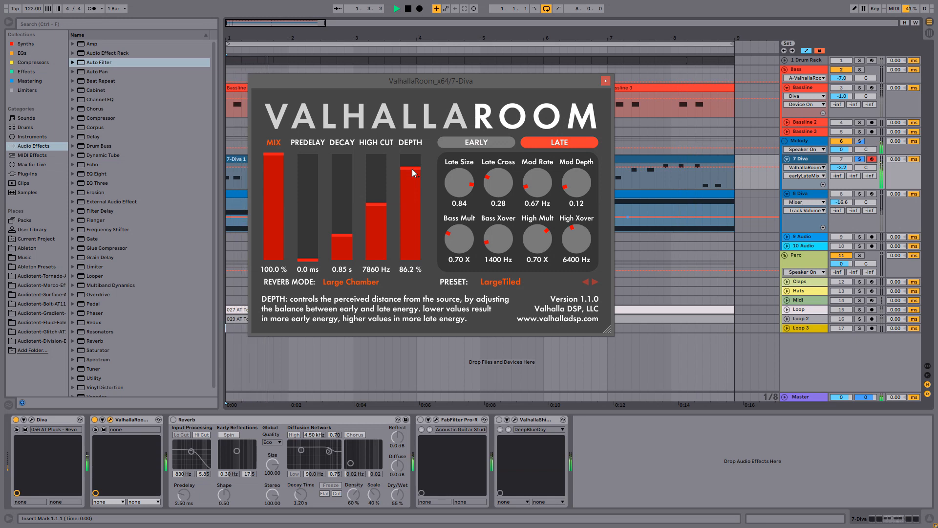
drag(343, 238, 342, 222)
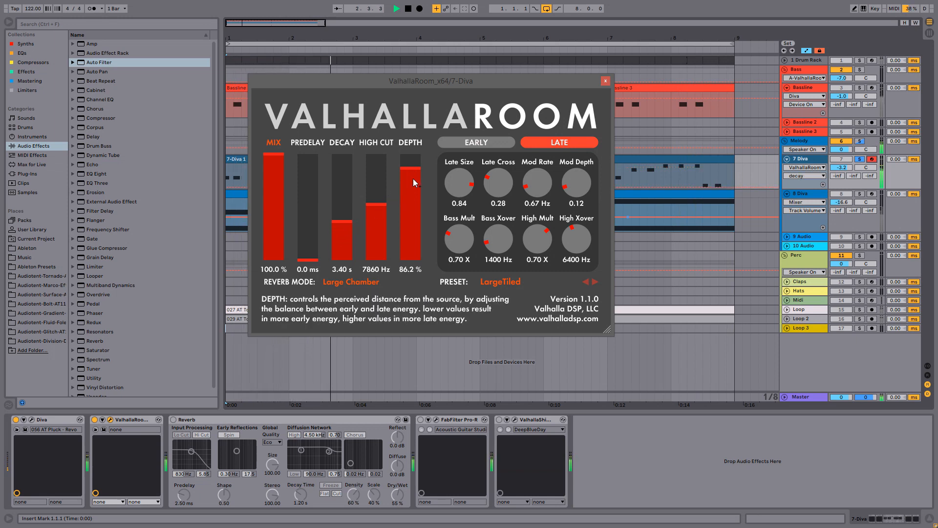
drag(410, 175, 409, 201)
key(space)
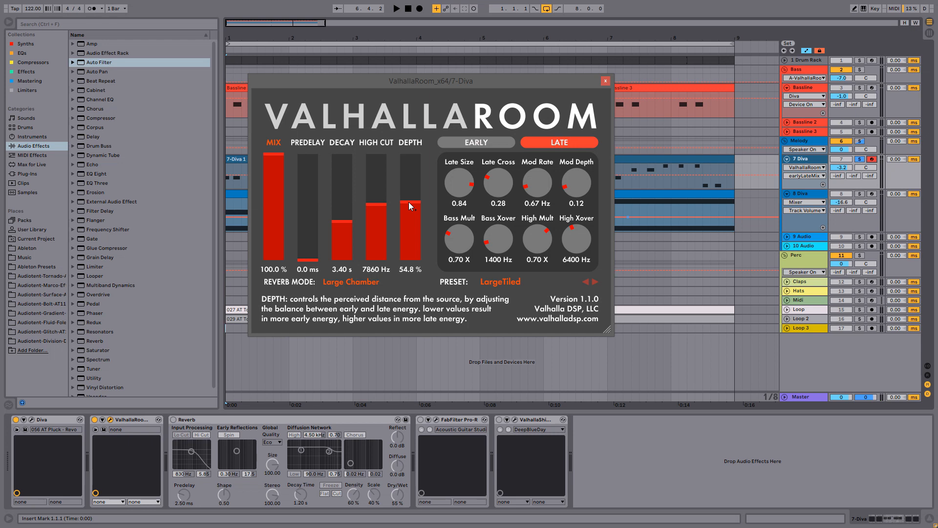
Step: View ValhallaRoom's early and late reverberation controls, and close and deactivate the plugin
click(494, 143)
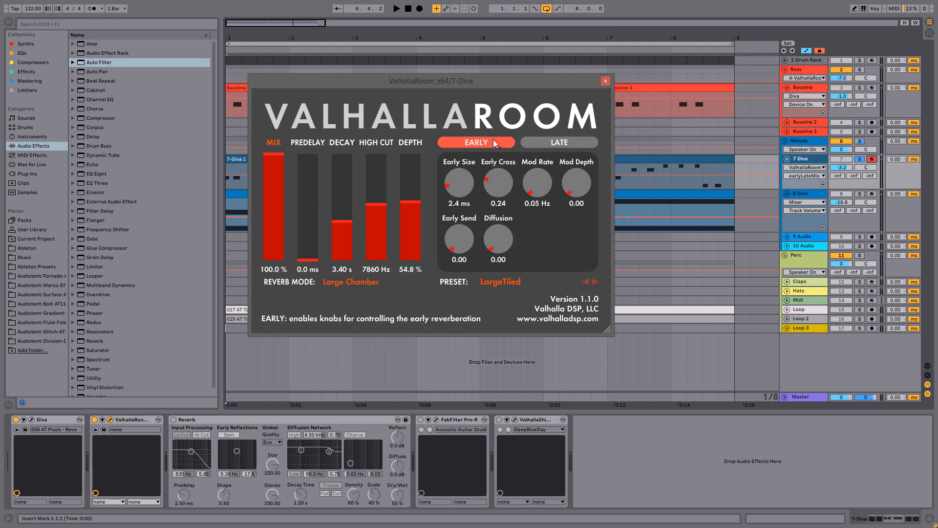
click(536, 146)
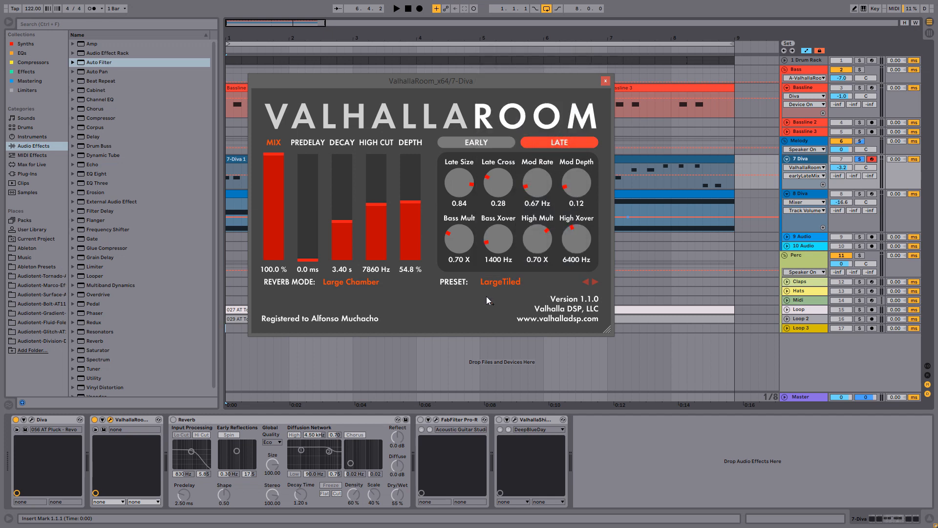
click(606, 81)
click(94, 420)
Step: Activate FabFilter Pro-R on the 7 Diva track and audition its Brightness and Character controls during playback
click(436, 419)
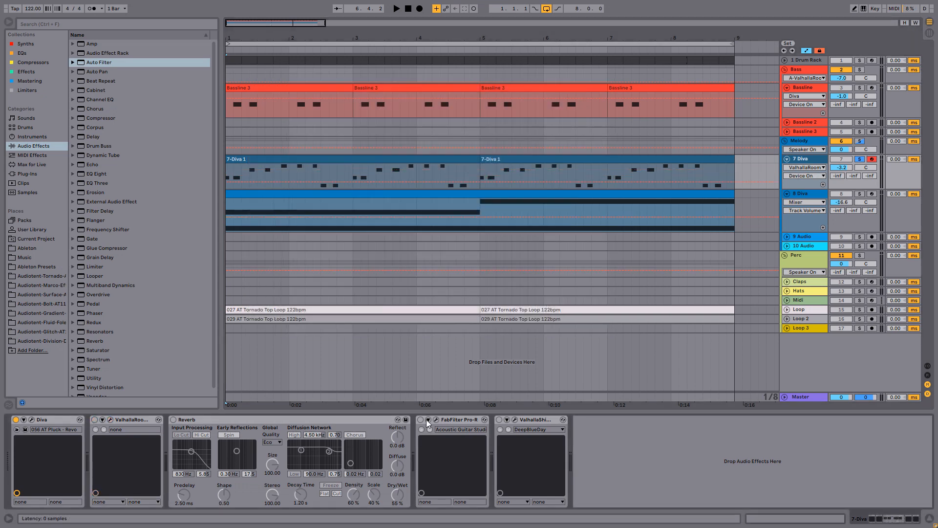
click(421, 420)
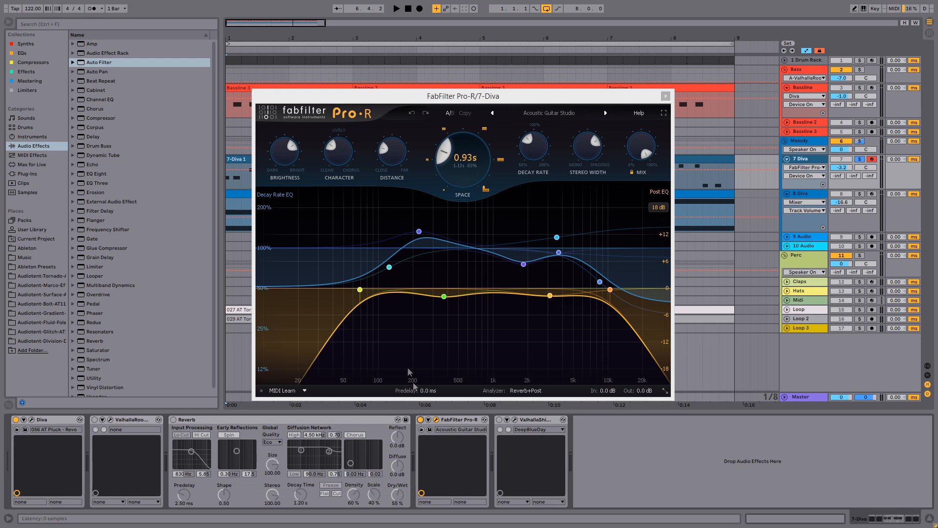
key(space)
drag(285, 155, 303, 98)
drag(338, 153, 345, 203)
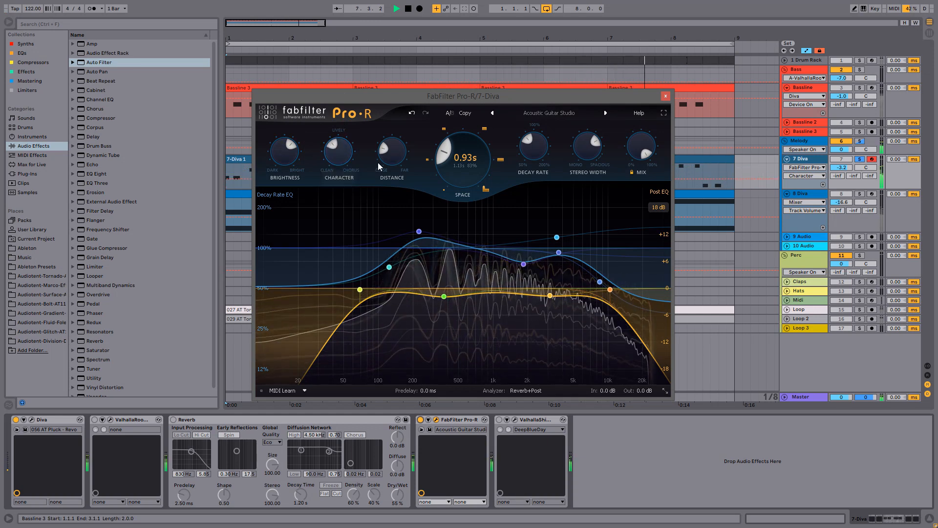
Step: Adjust Pro-R's Distance to 42.48% while listening, and stop playback
click(391, 163)
drag(390, 163, 390, 83)
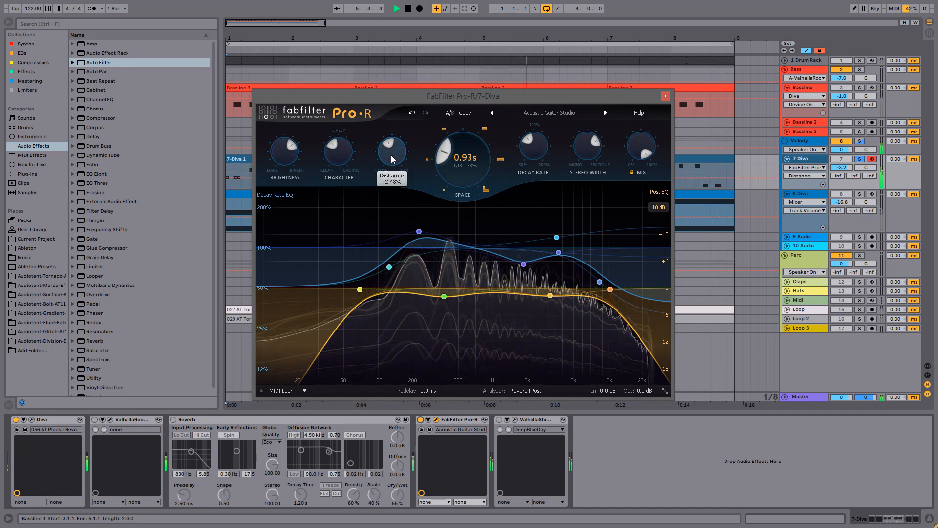
key(space)
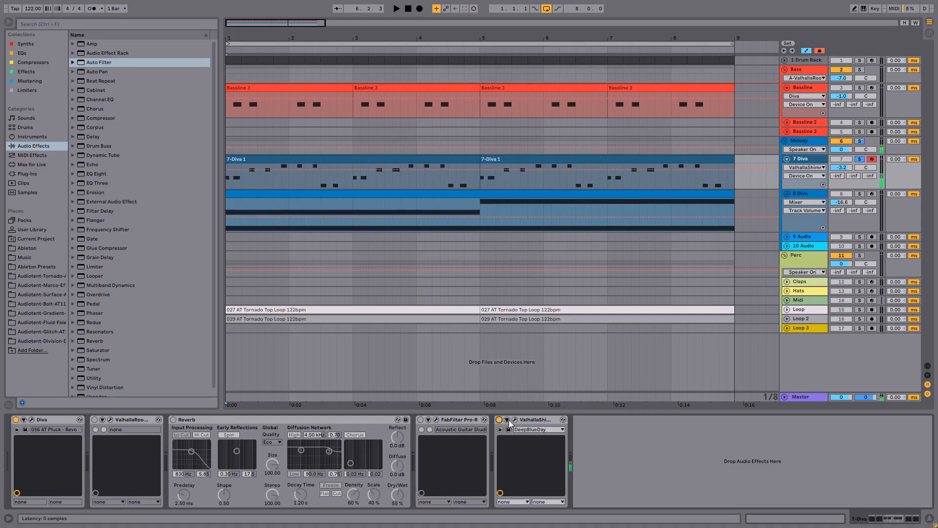
Step: Open ValhallaShimmer on the 7 Diva track, set mix to 0.34 and shift to -12.00, and audition both changes
click(515, 419)
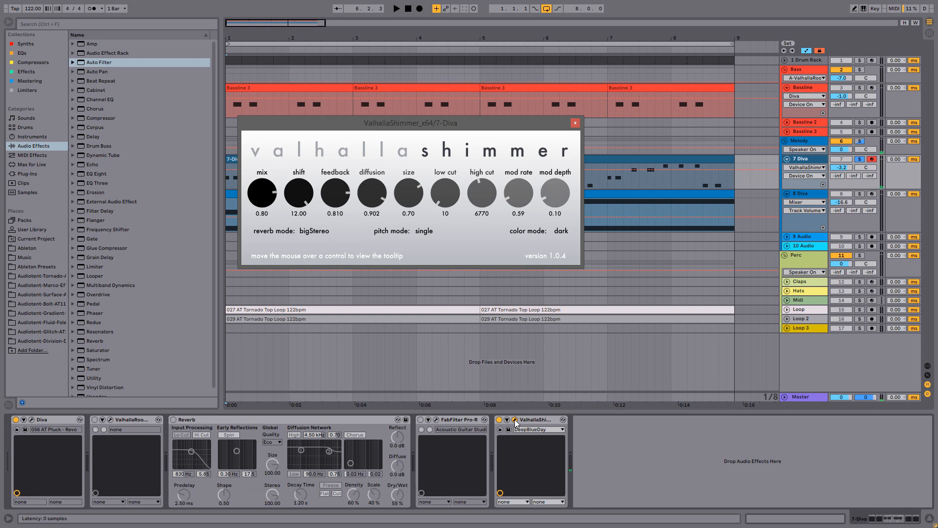
drag(262, 193, 264, 225)
key(space)
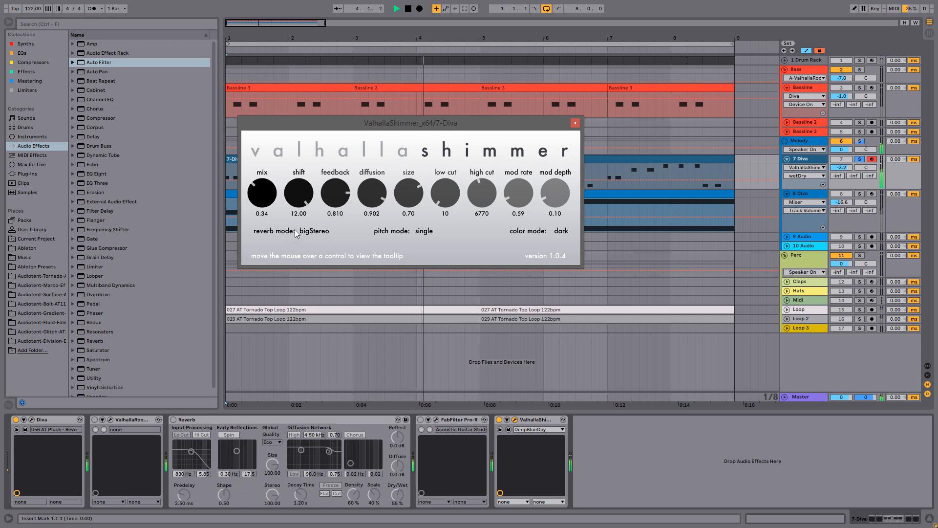
key(space)
drag(304, 194, 330, 315)
key(space)
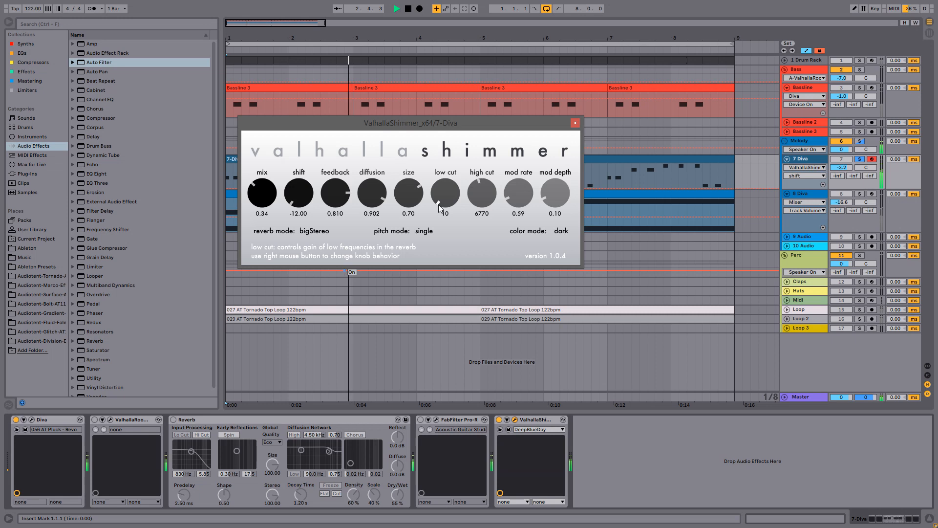
Step: Set ValhallaShimmer's high cut to 10820 and mix to 0.93, and close the plugin window
mouse_move(472, 197)
mouse_down()
mouse_move(472, 245)
mouse_move(465, 156)
mouse_move(446, 175)
mouse_move(445, 157)
mouse_move(477, 193)
mouse_up()
drag(265, 194, 257, 122)
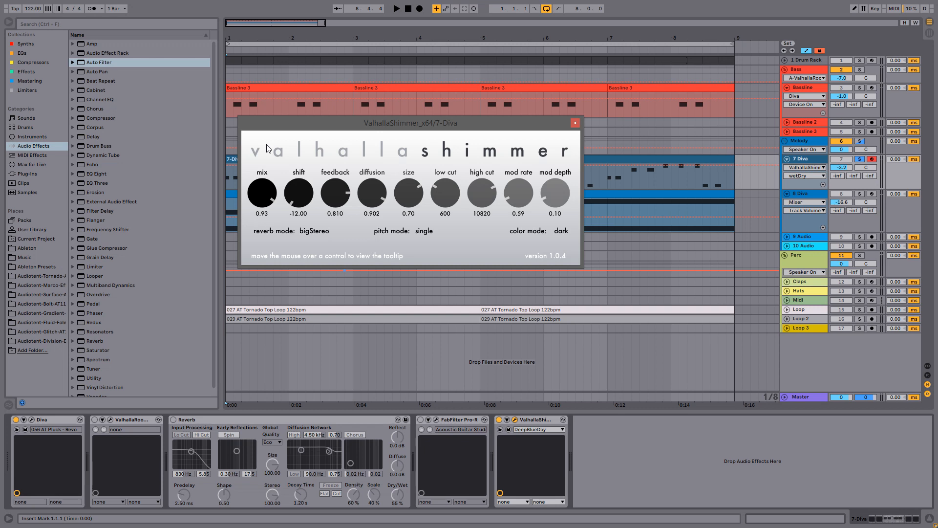
click(575, 123)
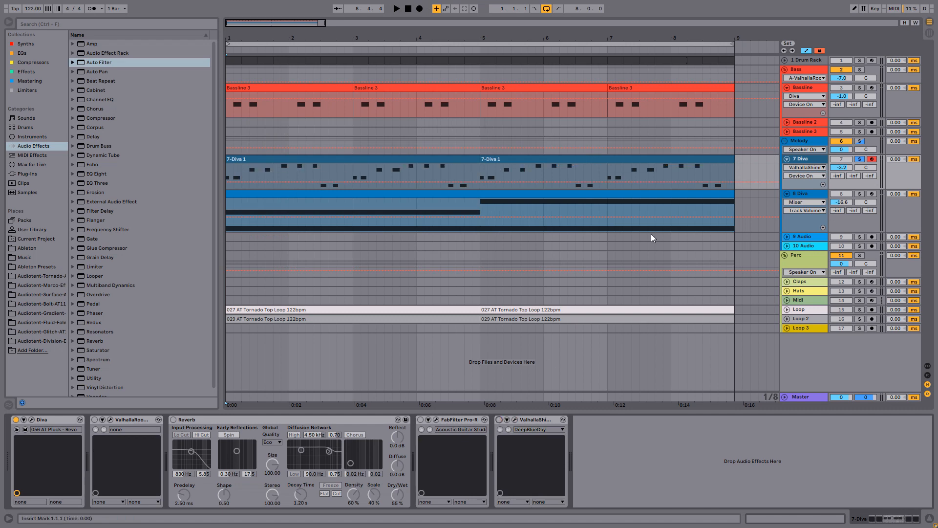
Step: Select the ValhallaRoom return track to show its devices, unsolo the 7 Diva track, and start playback of the arrangement
key(Tab)
click(835, 21)
key(Tab)
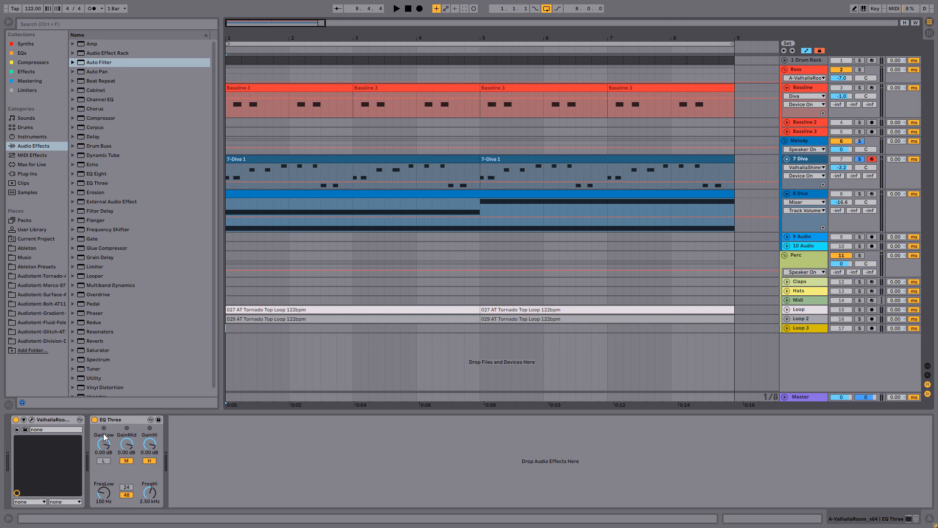
click(861, 161)
key(space)
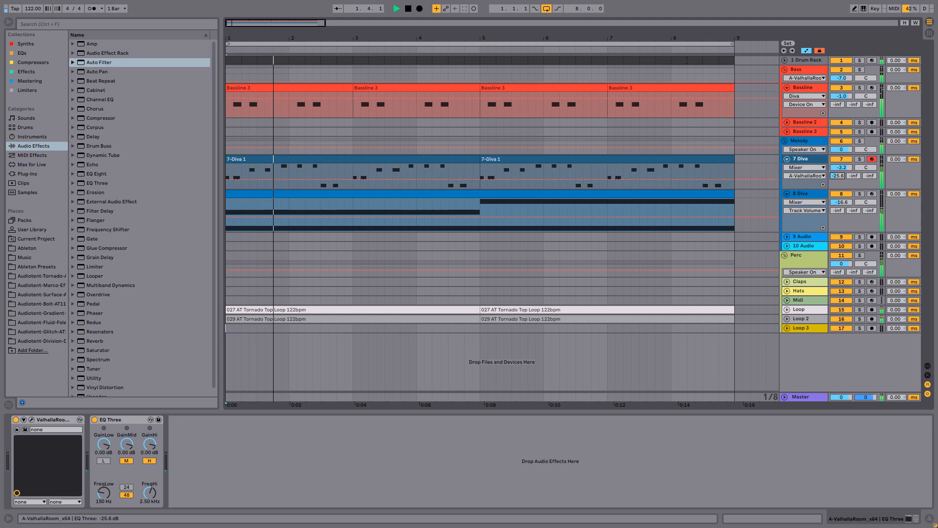
Step: Open ValhallaRoom on the return track and set decay to 4.67 s, depth to 54.4% and predelay to 0.0 ms
click(33, 419)
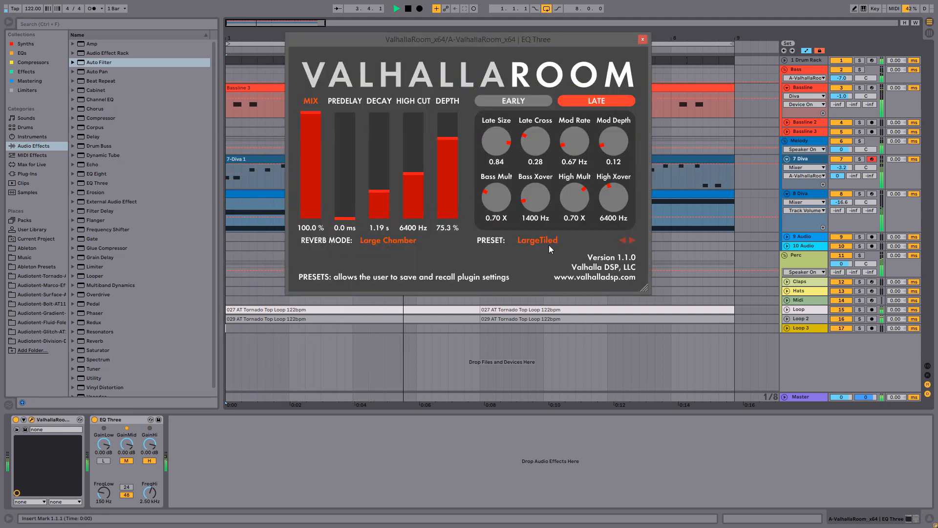
click(376, 198)
drag(377, 197, 377, 177)
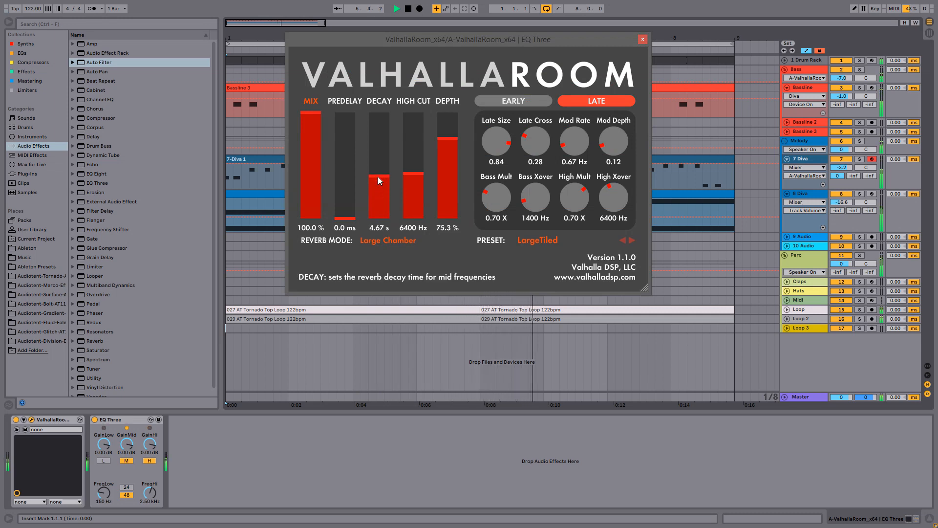
drag(448, 149, 450, 160)
drag(348, 201, 348, 216)
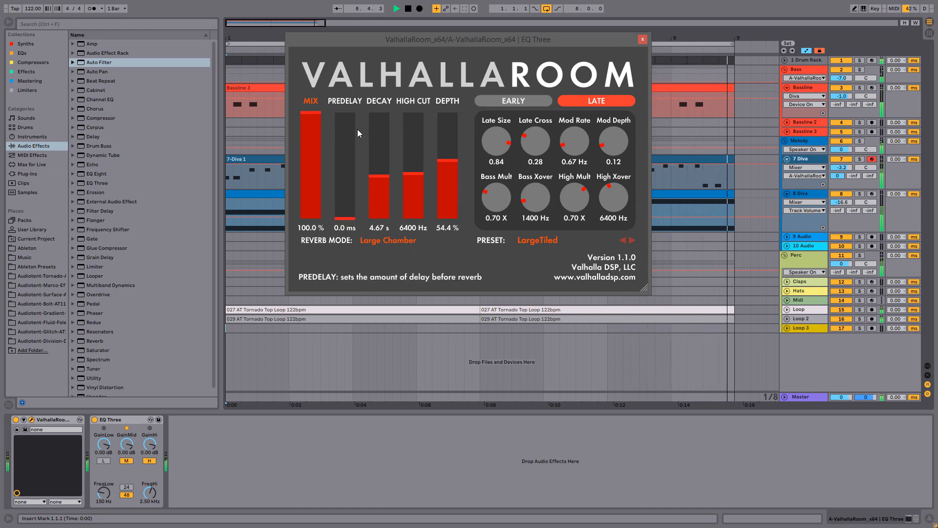
Step: Set the sends to the ValhallaRoom return to -3.4 dB on 7 Diva and -2.0 dB on 8 Diva, closing the plugin window
drag(837, 175, 838, 184)
click(643, 39)
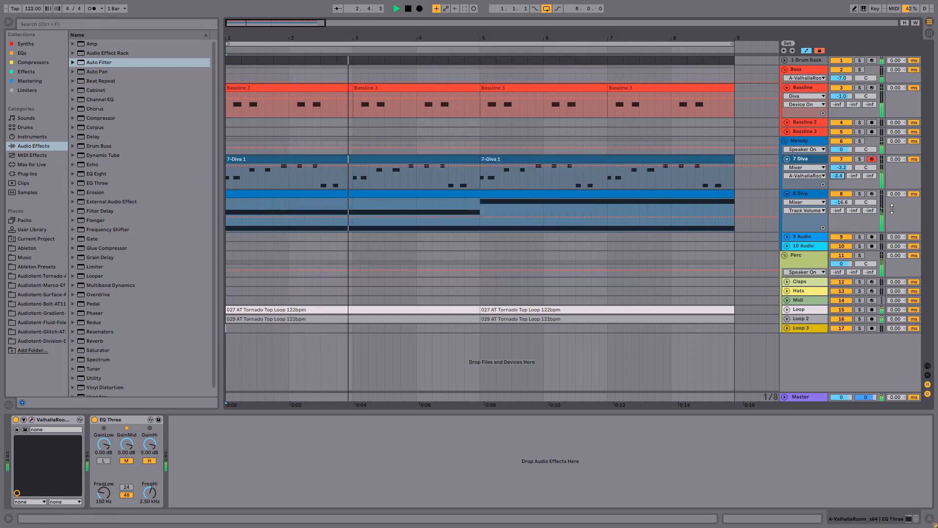
drag(837, 210, 837, 166)
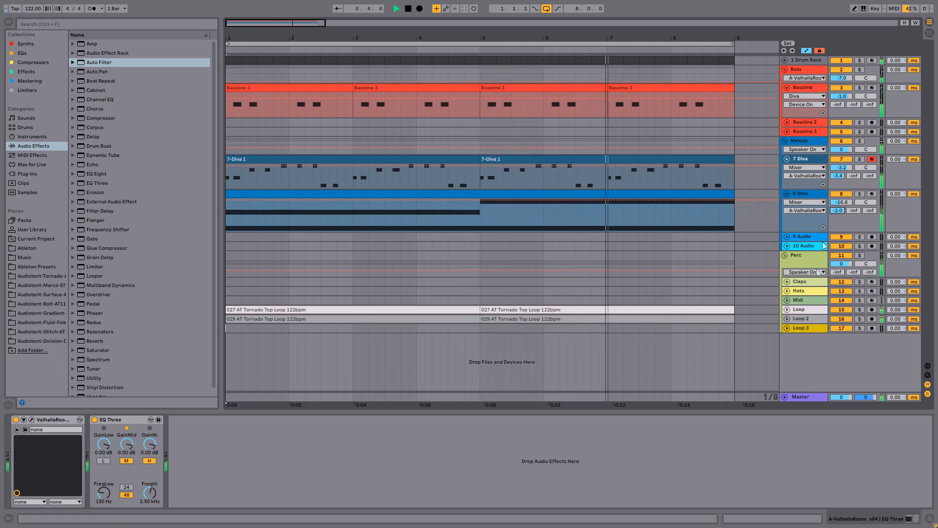
Step: Try the Perc group's send to the ValhallaRoom return at -12.5 dB and 0 dB, and pull it back down to -inf
drag(837, 272, 837, 277)
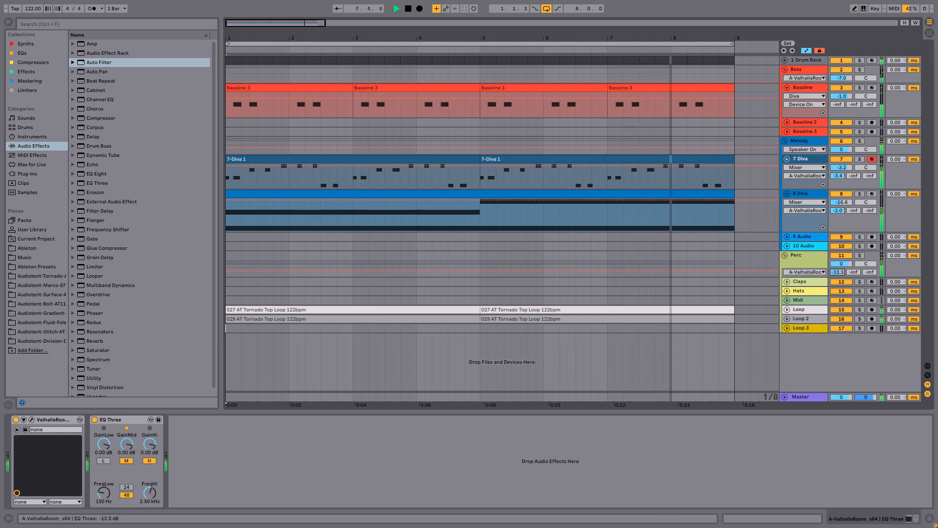
key(Delete)
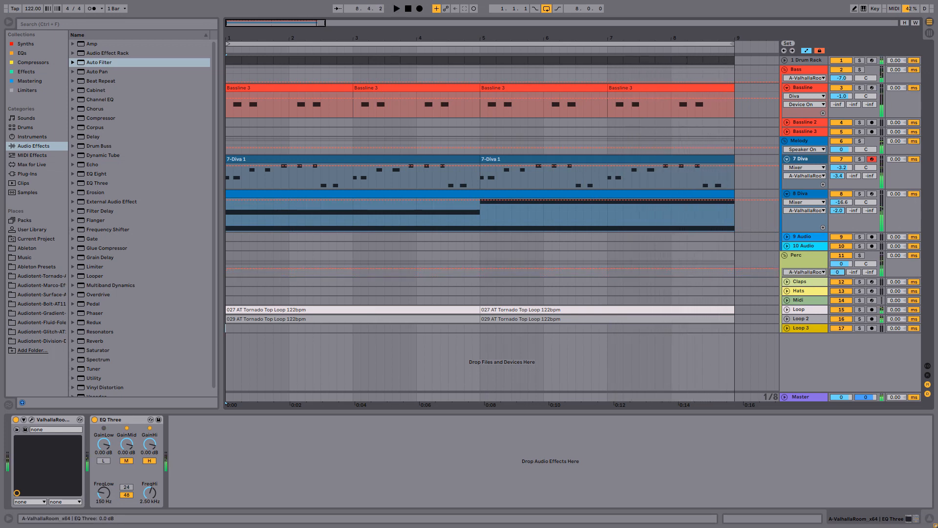
drag(838, 272, 837, 276)
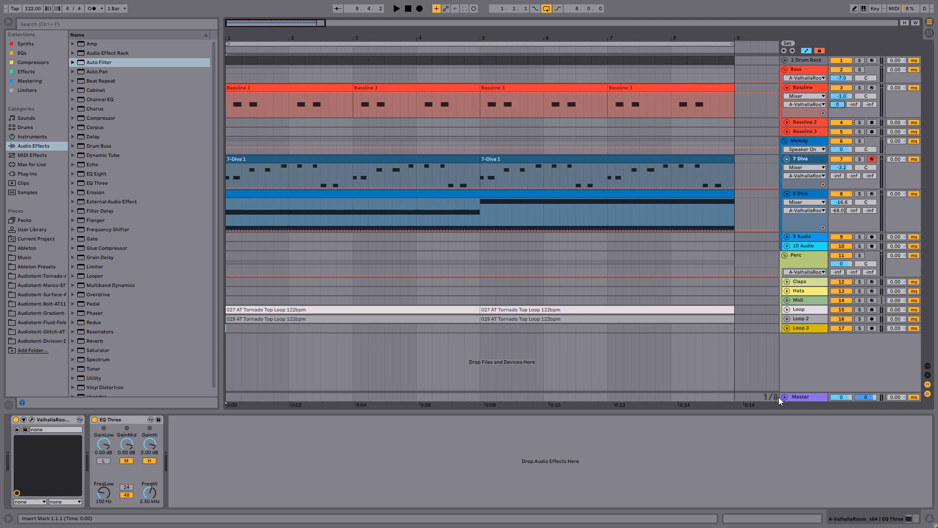
Step: Play the project with the Bassline track soloed and audition its send to the ValhallaRoom return at 0 dB
key(space)
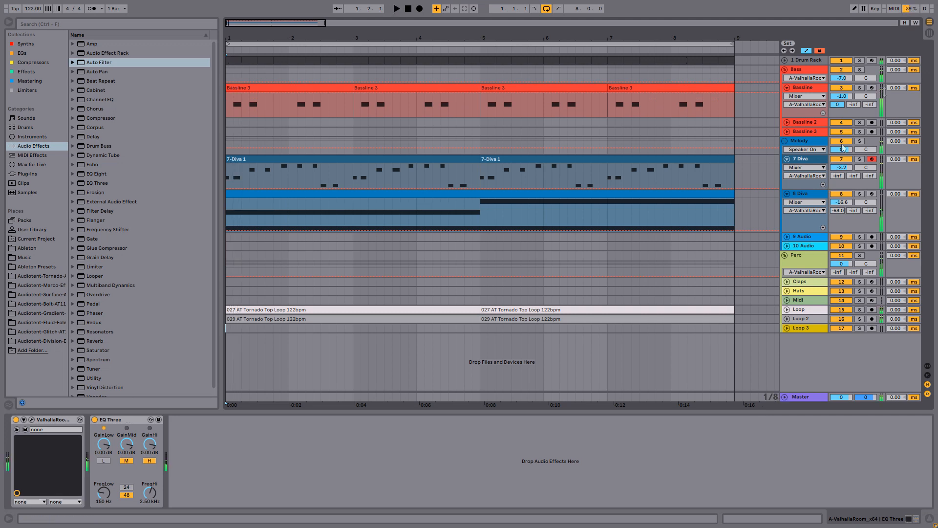
click(860, 88)
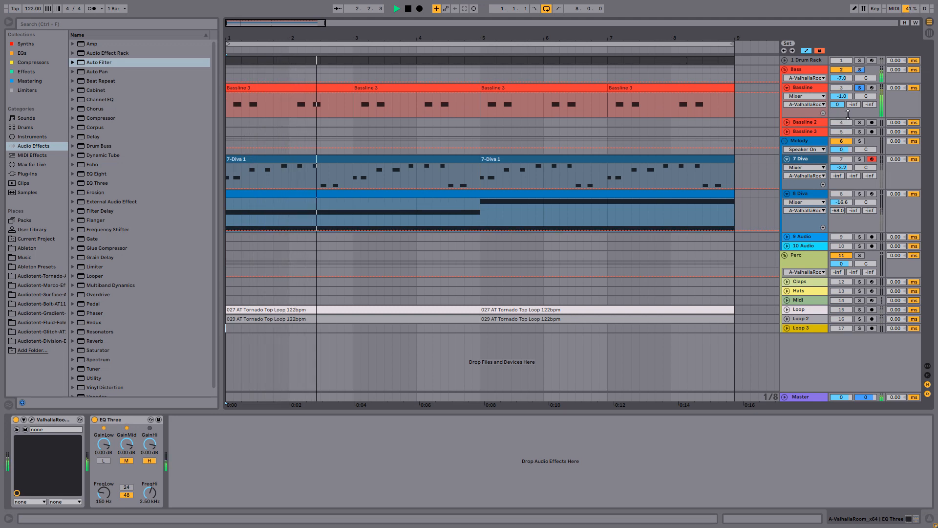
drag(838, 104, 839, 103)
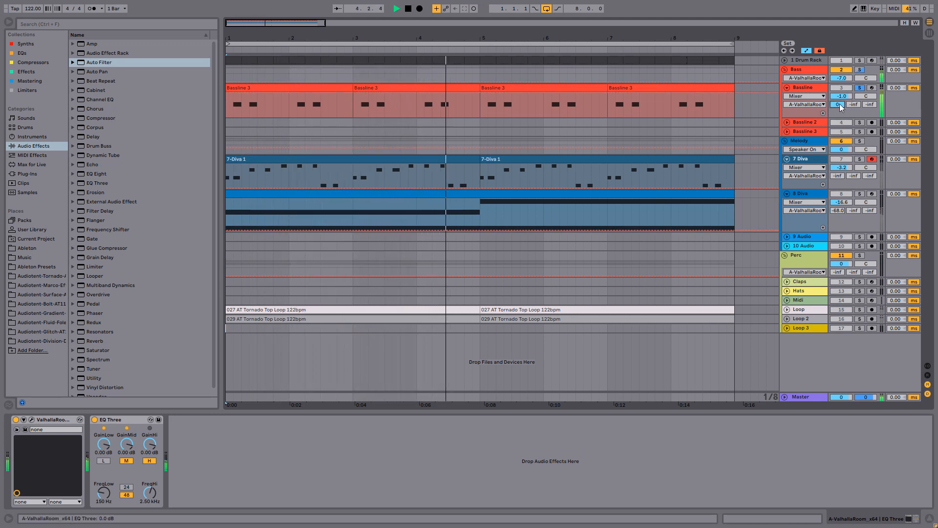
Step: Open the iZotope Ozone 5 Equalizer on the Master track from the Session view and view the bassline's spectrum during playback
key(Tab)
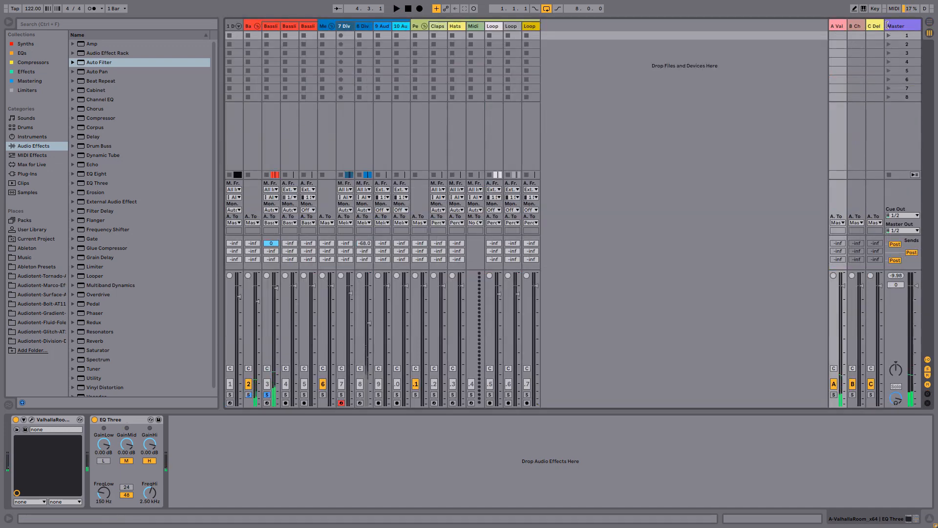
click(903, 26)
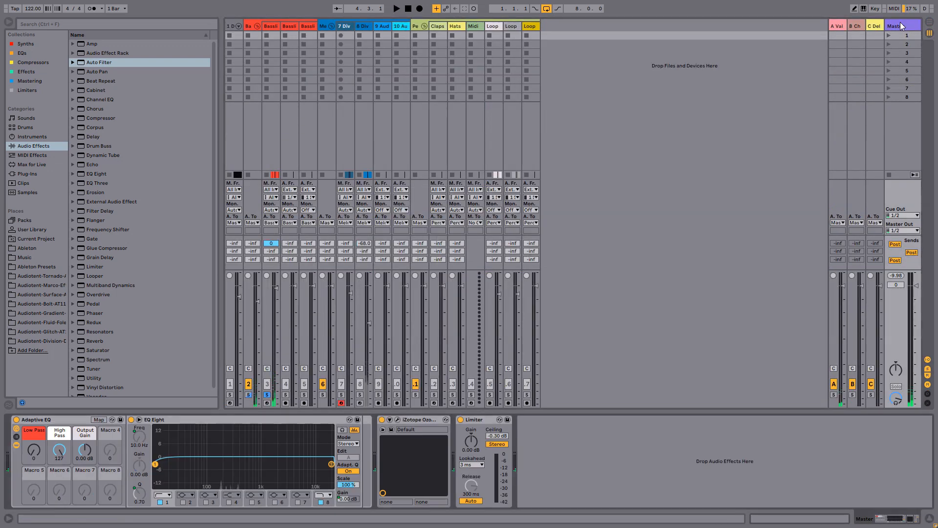
click(398, 419)
drag(600, 145, 547, 69)
key(space)
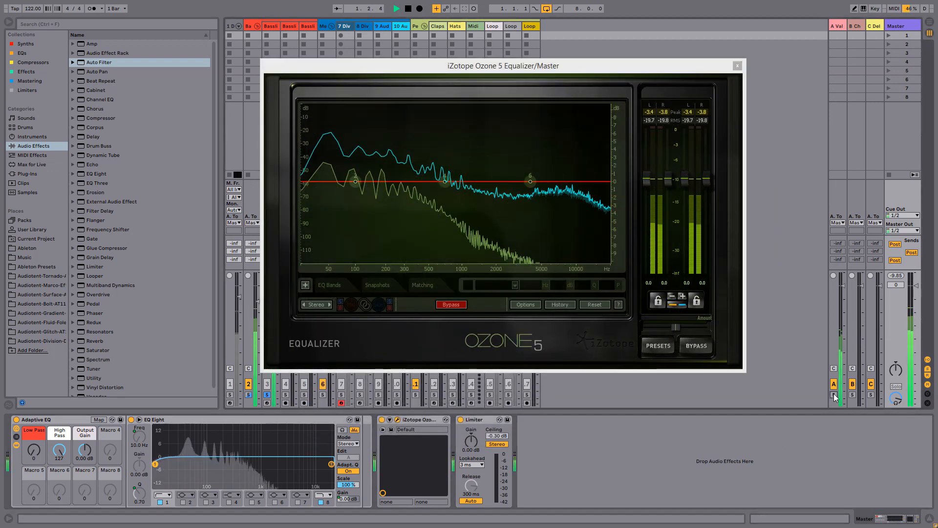
Step: Solo the ValhallaRoom return track, examine its spectrum in the Ozone Equalizer, show the return's devices, and stop playback
click(834, 395)
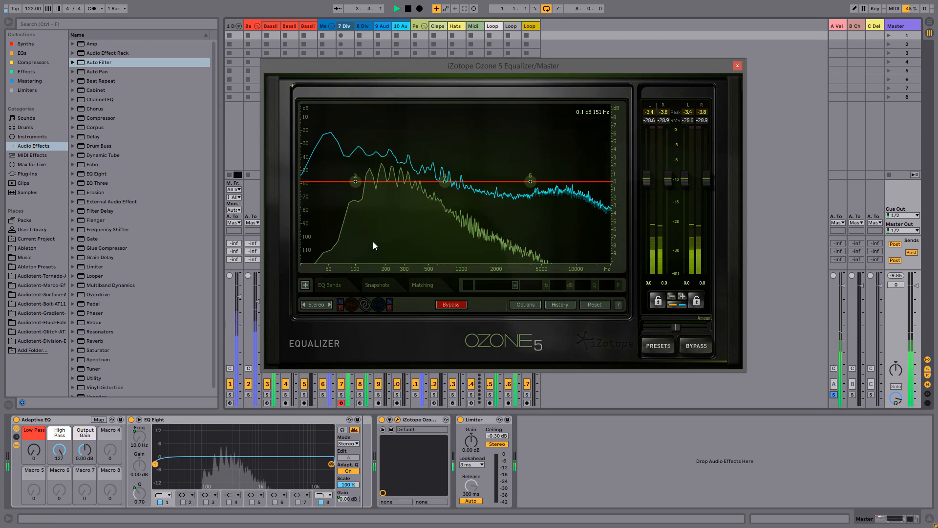
click(204, 409)
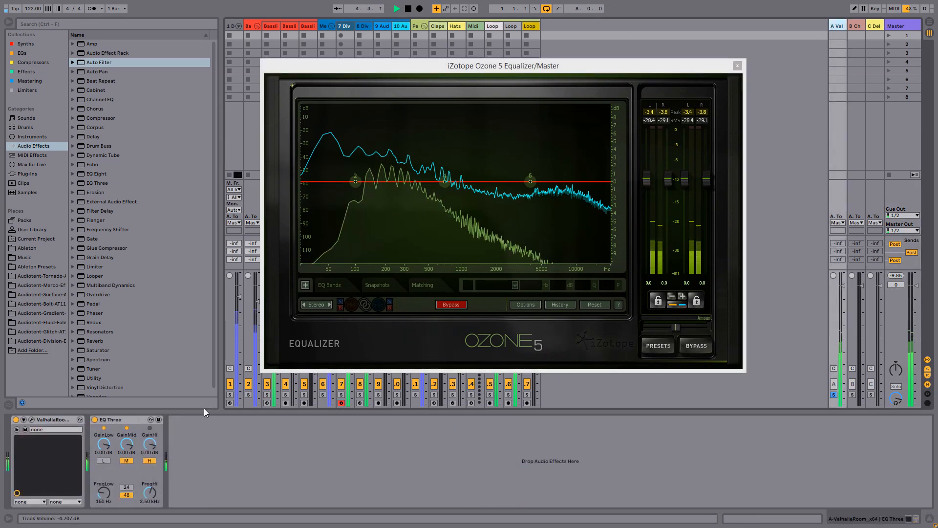
key(space)
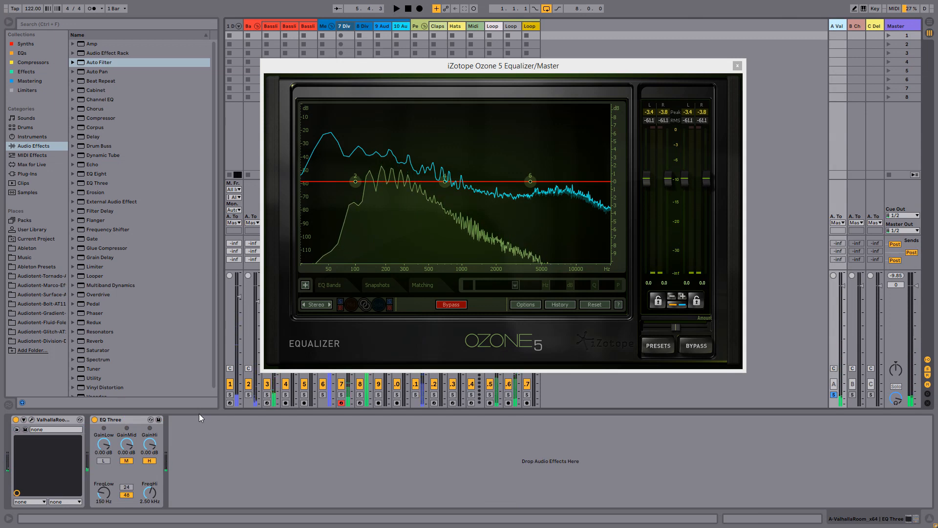